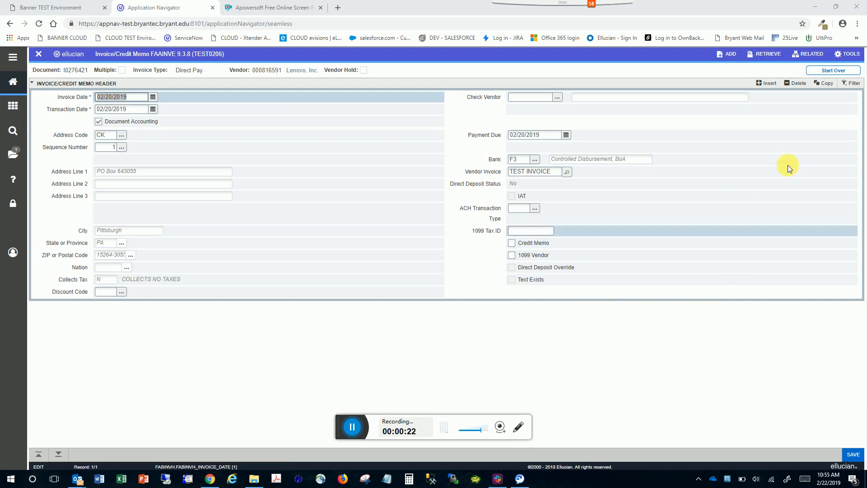
Open ApplicationXtender to add a document for the invoice and restore down the browser window.
{"action": "left_click", "coordinate": [726, 54]}
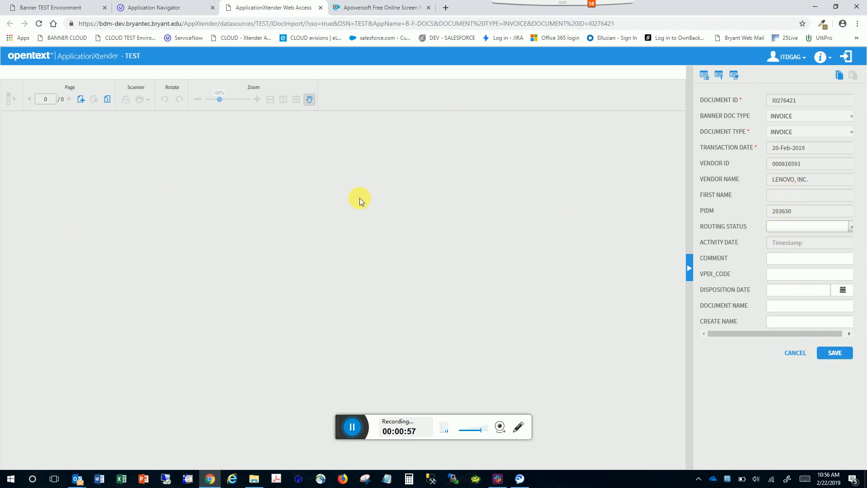
{"action": "left_click", "coordinate": [837, 9]}
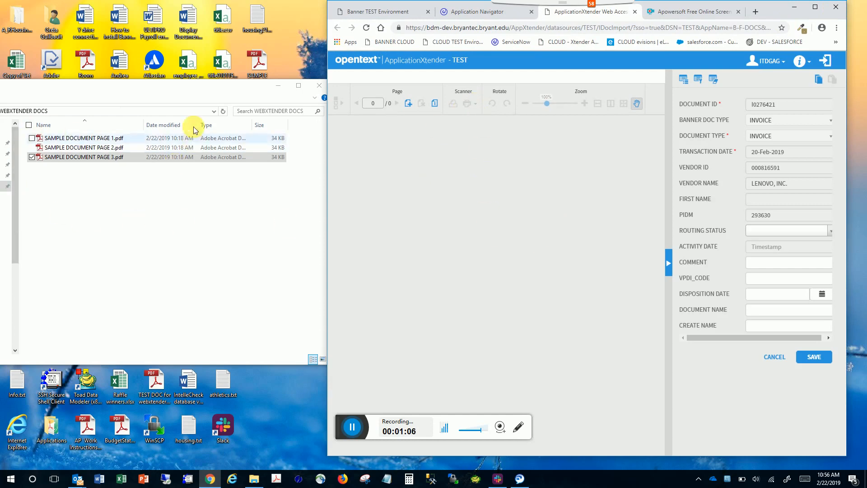
Open the WEBXTENDER DOCS folder in File Explorer and drag SAMPLE DOCUMENT PAGE 1.pdf into the document viewer.
{"action": "left_click_drag", "start_coordinate": [190, 85], "coordinate": [159, 91]}
{"action": "left_click", "coordinate": [247, 91]}
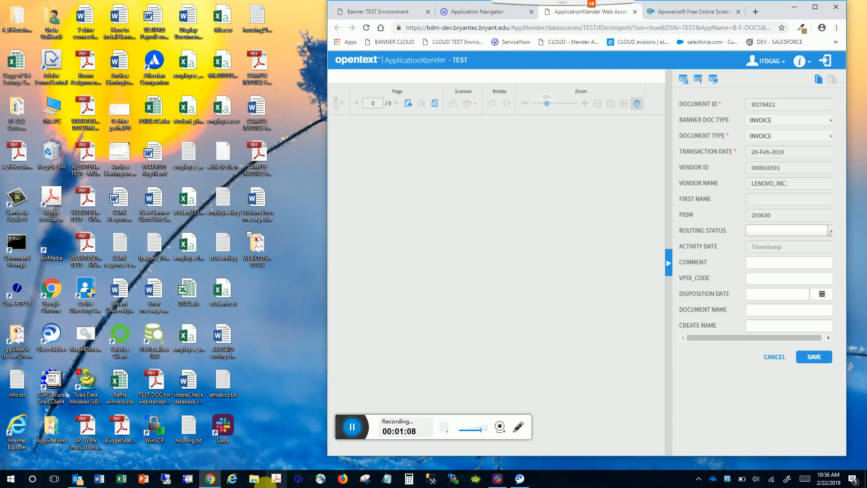
{"action": "left_click", "coordinate": [255, 479]}
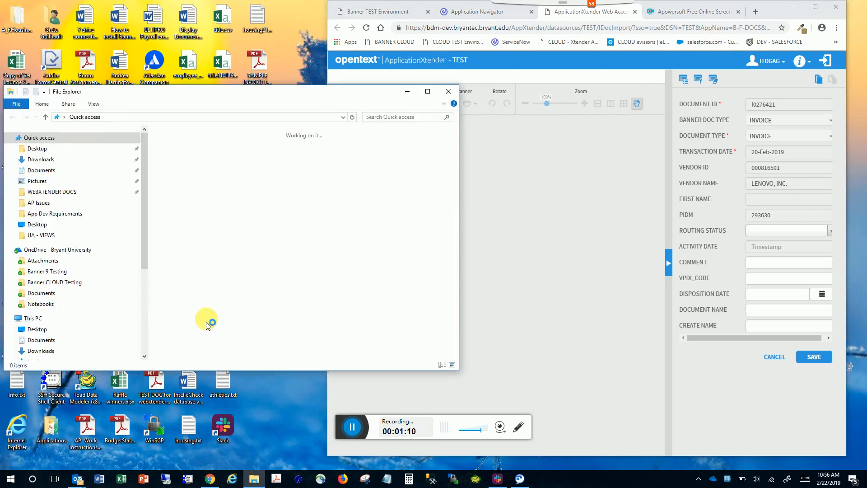
{"action": "left_click", "coordinate": [51, 192]}
{"action": "left_click_drag", "start_coordinate": [175, 95], "coordinate": [39, 92]}
{"action": "left_click_drag", "start_coordinate": [43, 141], "coordinate": [457, 199]}
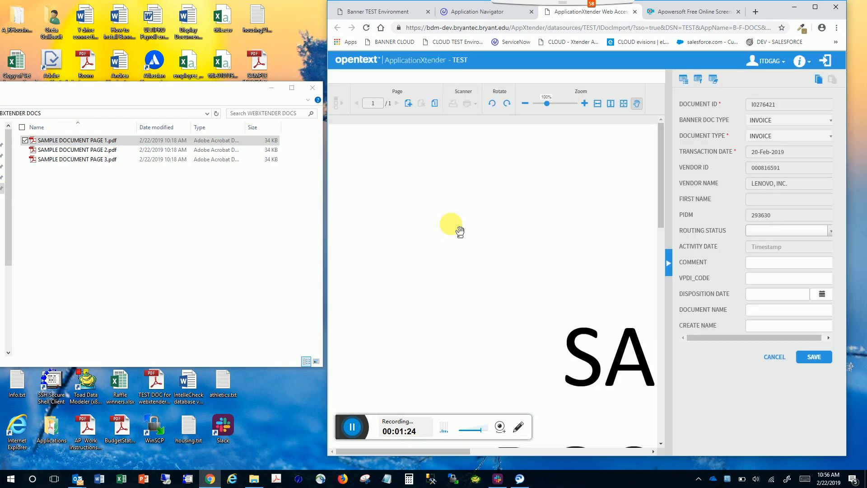
Drag SAMPLE DOCUMENT PAGE 2.pdf into the viewer and confirm adding it as a new page.
{"action": "left_click", "coordinate": [44, 155]}
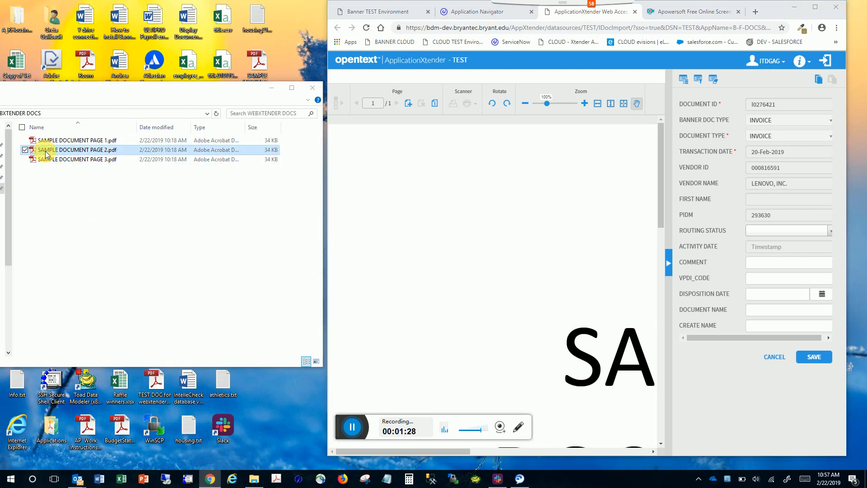
{"action": "left_click_drag", "start_coordinate": [47, 155], "coordinate": [488, 286]}
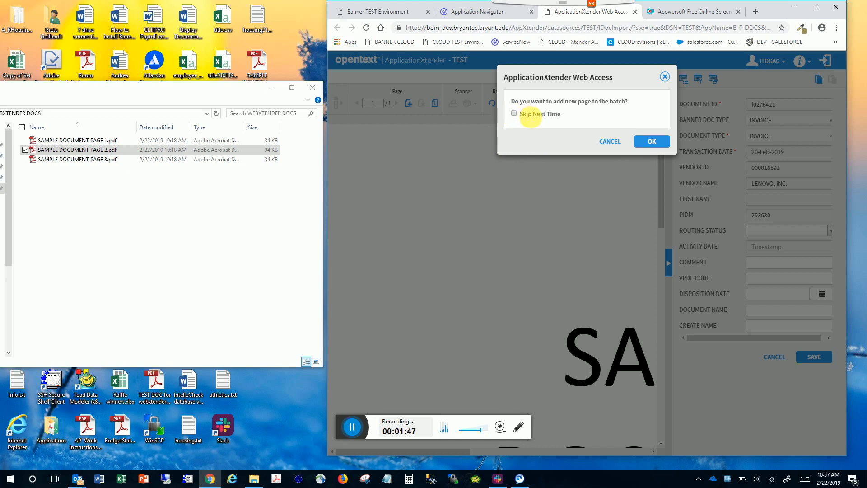
{"action": "left_click", "coordinate": [666, 143]}
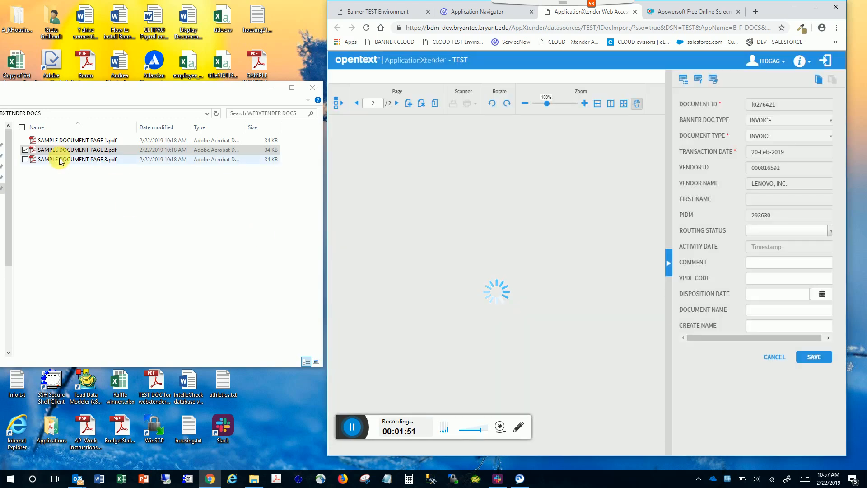
Drag SAMPLE DOCUMENT PAGE 3.pdf into the viewer and confirm adding it as a new page.
{"action": "left_click_drag", "start_coordinate": [60, 161], "coordinate": [503, 298]}
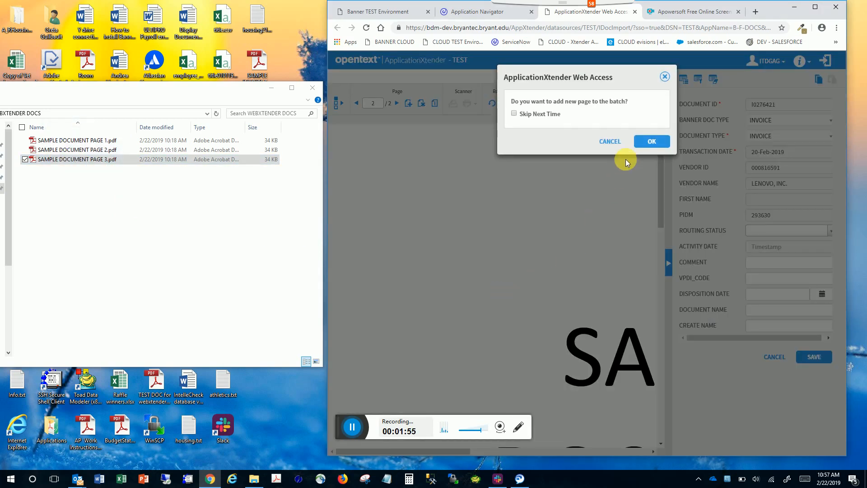
{"action": "left_click", "coordinate": [652, 142]}
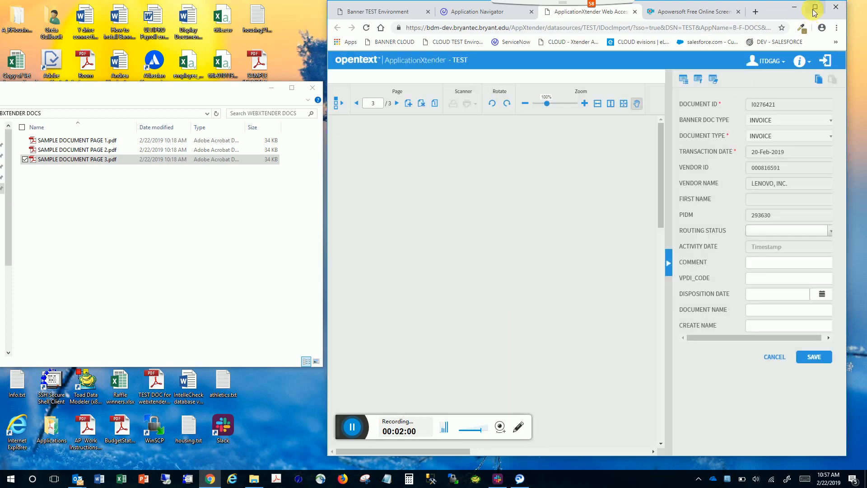
Maximize the browser and page back through the document to page 1.
{"action": "left_click", "coordinate": [815, 7]}
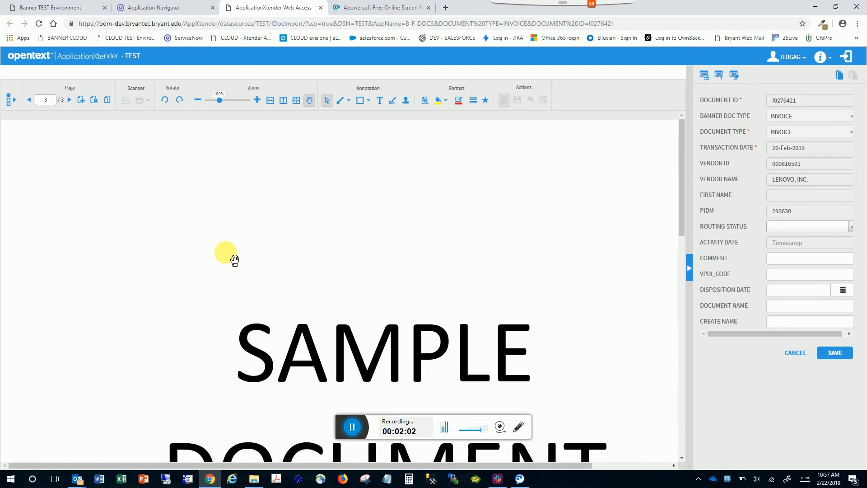
{"action": "scroll", "coordinate": [235, 260], "scroll_direction": "down", "scroll_amount": 10}
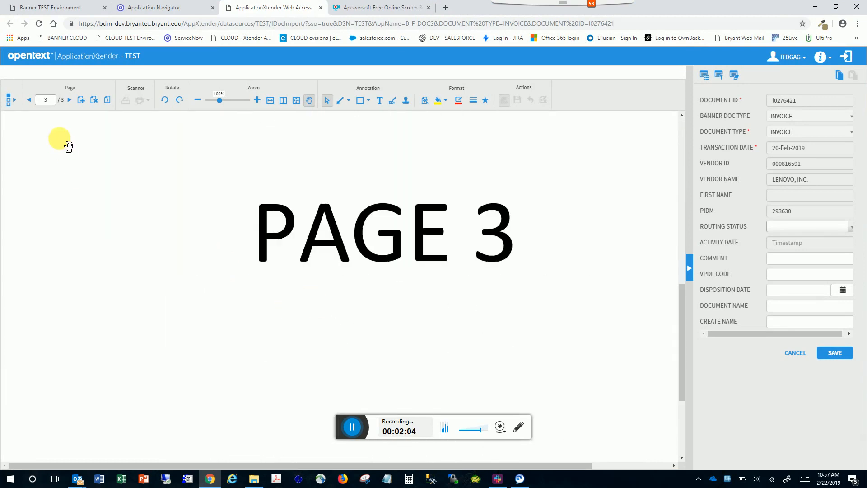
{"action": "scroll", "coordinate": [310, 284], "scroll_direction": "up", "scroll_amount": 8}
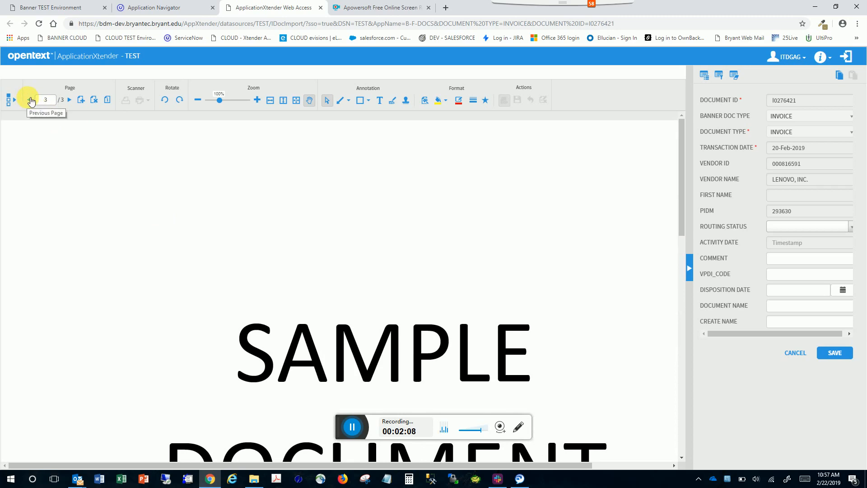
{"action": "left_click", "coordinate": [30, 100]}
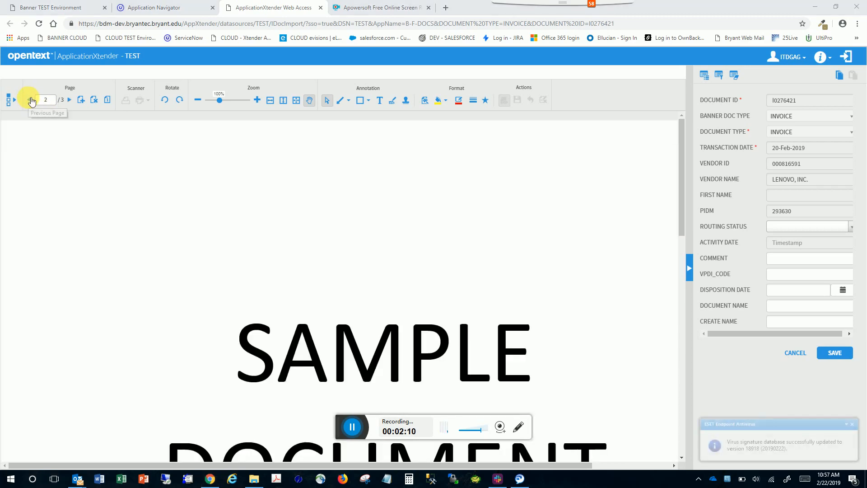
{"action": "left_click", "coordinate": [30, 100]}
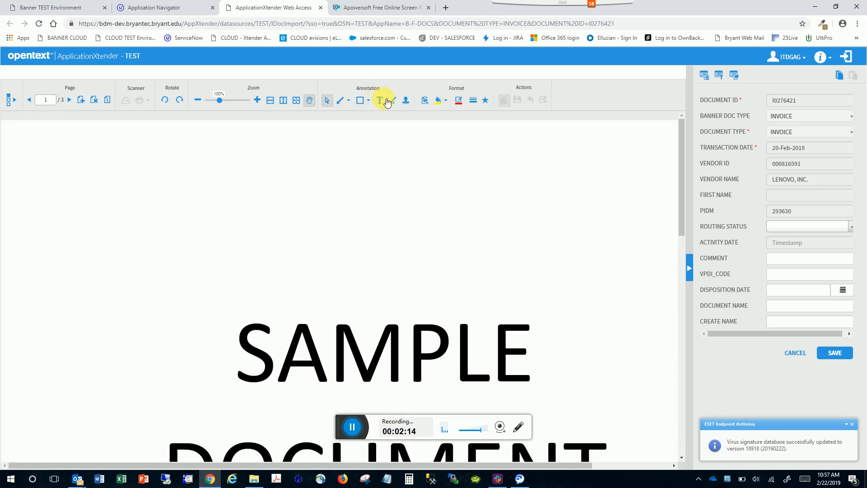
Add a text annotation reading Test near the top of page 1.
{"action": "left_click", "coordinate": [382, 100]}
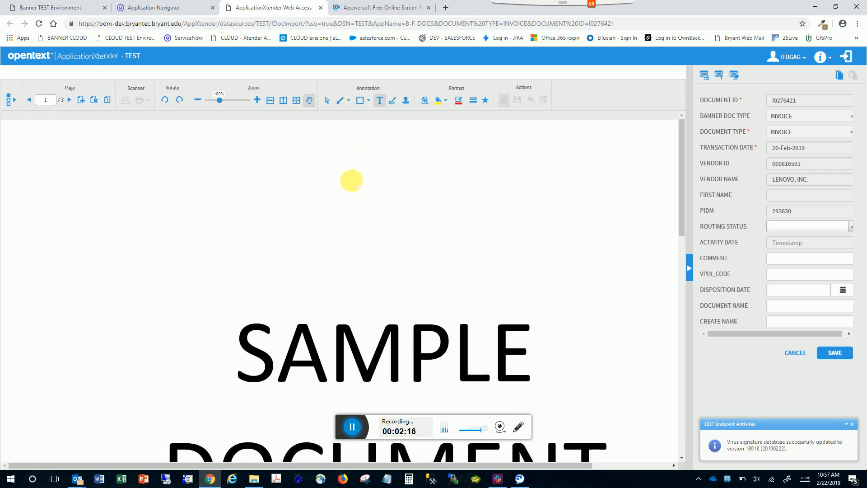
{"action": "left_click", "coordinate": [332, 163]}
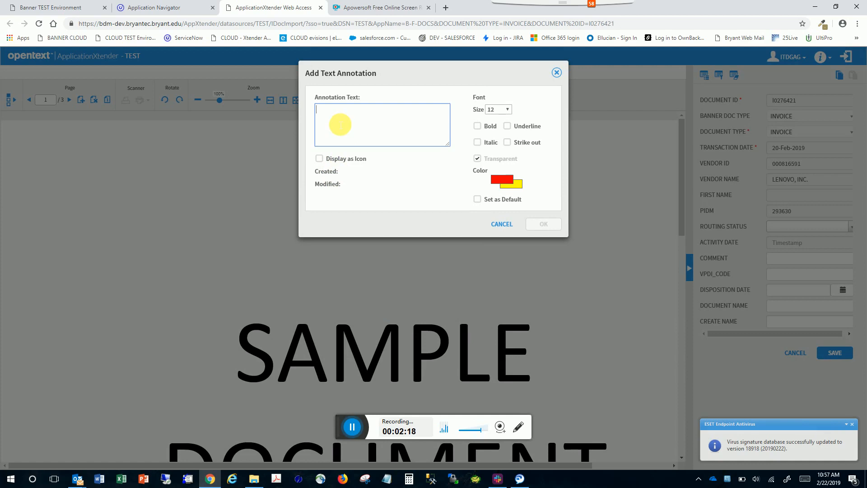
{"action": "type", "text": "Test"}
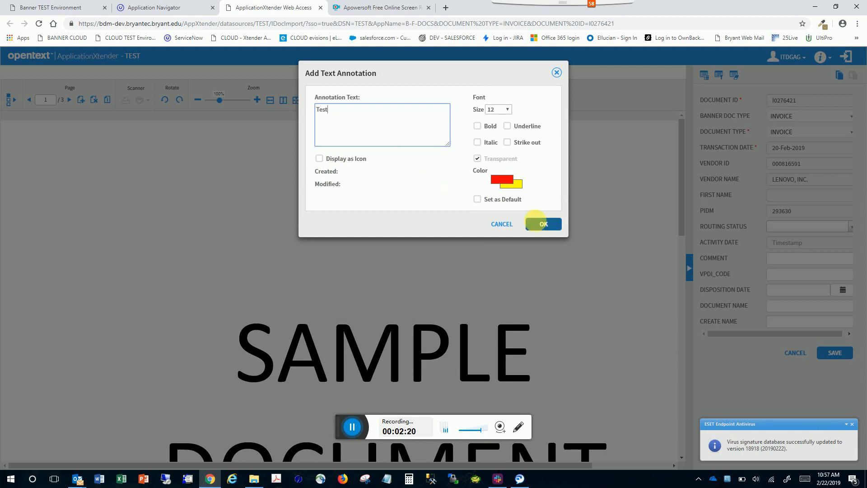
{"action": "left_click", "coordinate": [546, 223]}
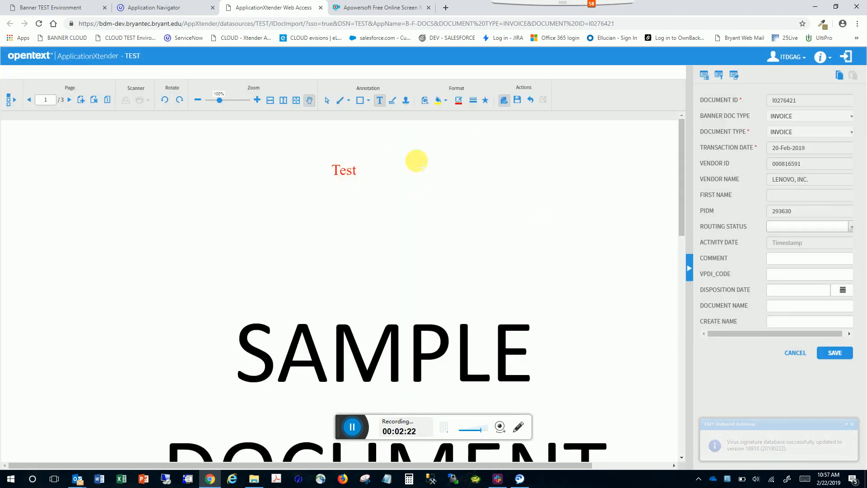
Save the annotations on the document.
{"action": "left_click", "coordinate": [518, 103]}
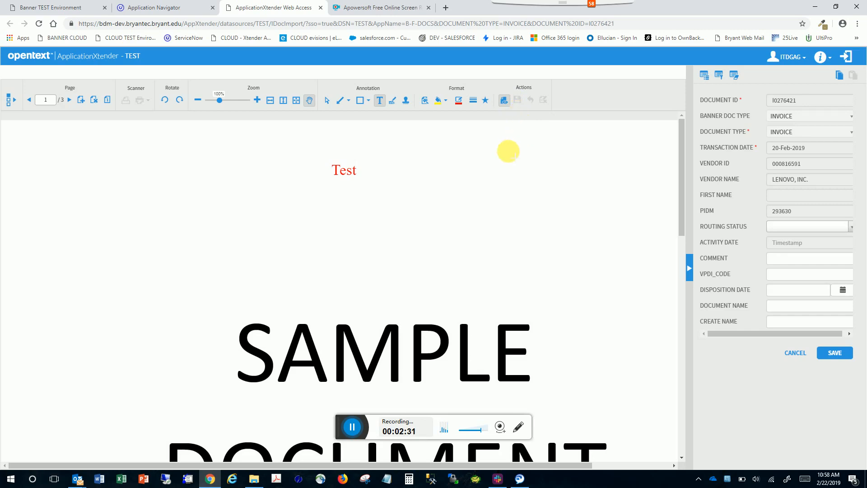
{"action": "left_click", "coordinate": [353, 426]}
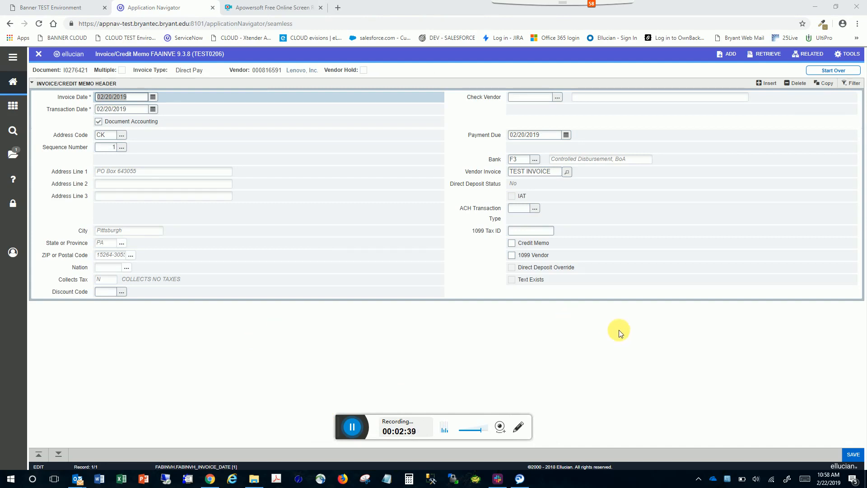
Add a new document for the invoice and upload SAMPLE INVOICE for WebXtender 2.pdf as its page.
{"action": "left_click", "coordinate": [728, 61]}
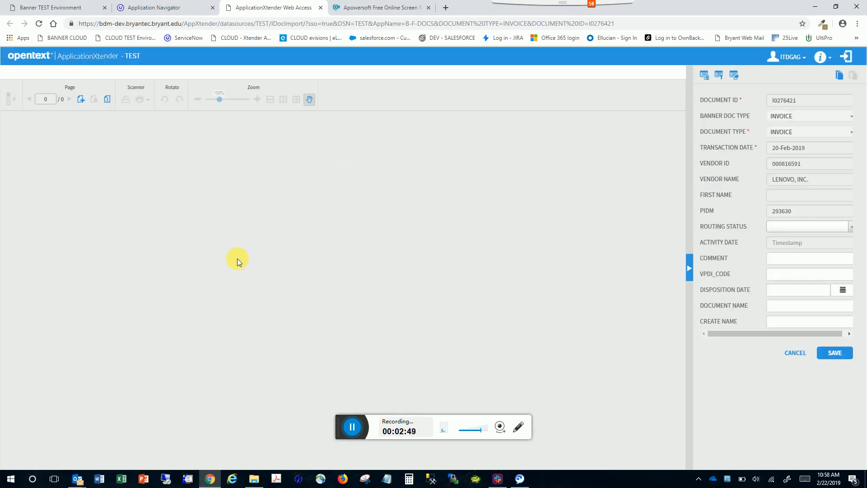
{"action": "left_click", "coordinate": [82, 102]}
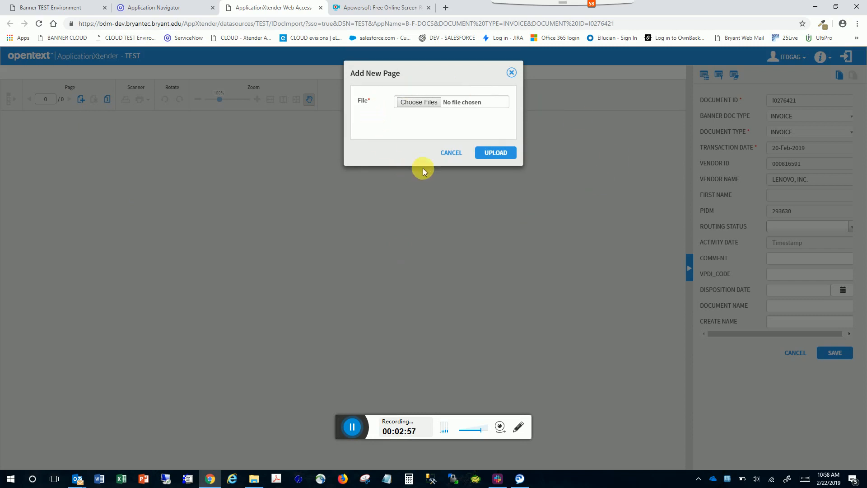
{"action": "left_click", "coordinate": [424, 104]}
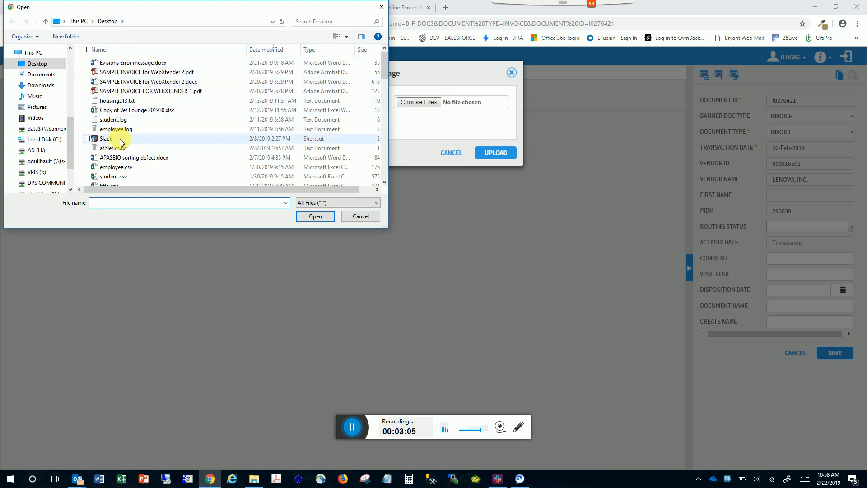
{"action": "double_click", "coordinate": [135, 73]}
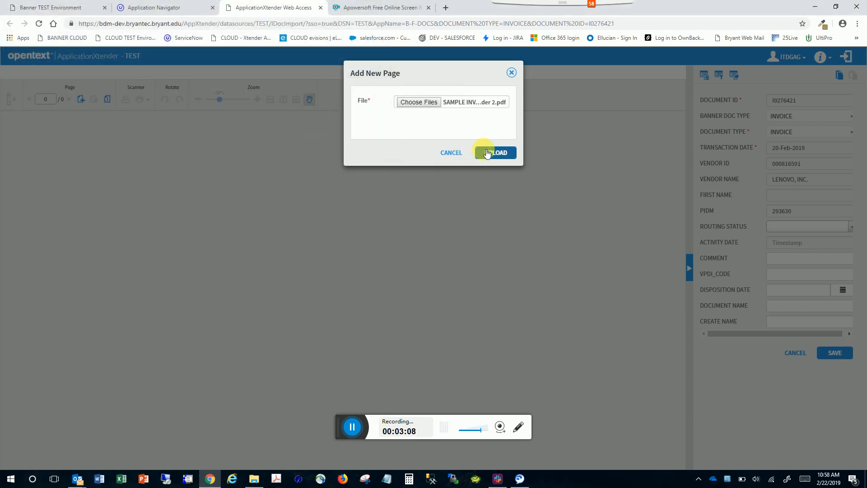
{"action": "left_click", "coordinate": [486, 154]}
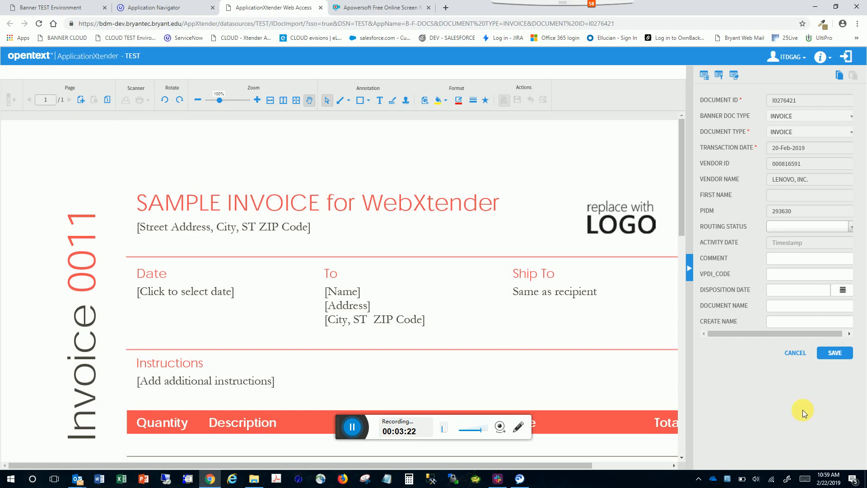
{"action": "left_click", "coordinate": [351, 425]}
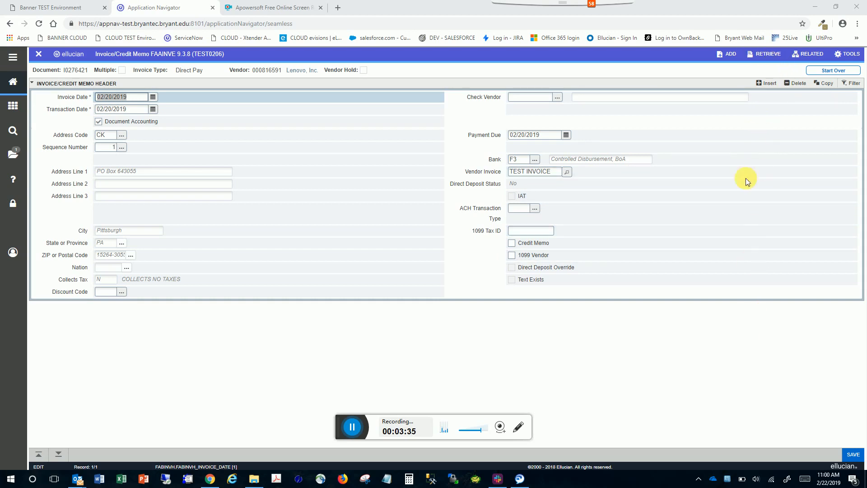
Retrieve the invoice's stored document in ApplicationXtender.
{"action": "left_click", "coordinate": [767, 53]}
{"action": "left_click", "coordinate": [800, 69]}
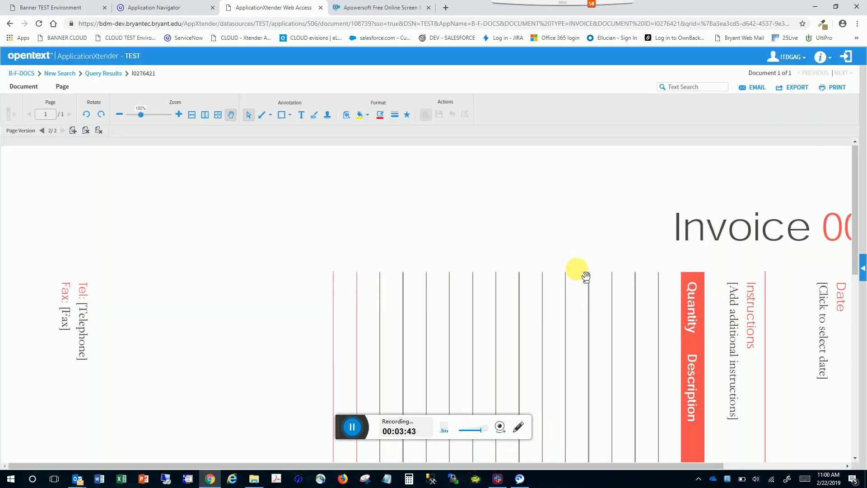
{"action": "scroll", "coordinate": [586, 280], "scroll_direction": "down", "scroll_amount": 5}
{"action": "scroll", "coordinate": [583, 279], "scroll_direction": "up", "scroll_amount": 5}
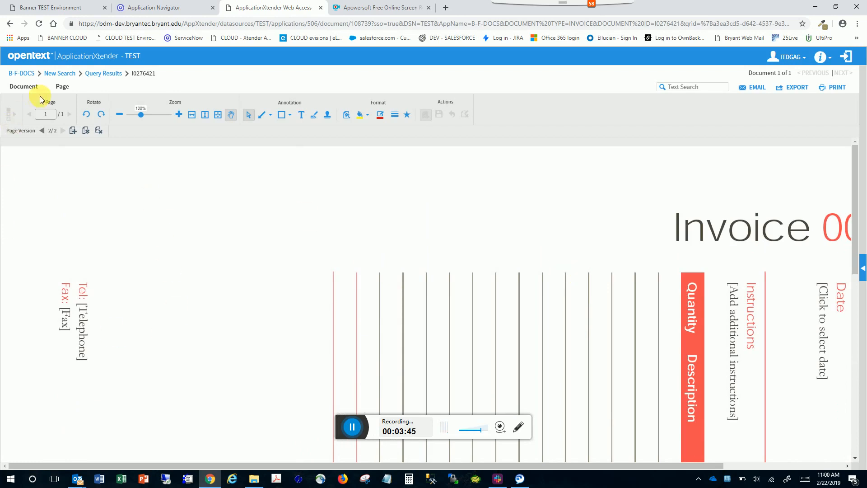
Rotate the page 270° clockwise and save it.
{"action": "left_click", "coordinate": [63, 87]}
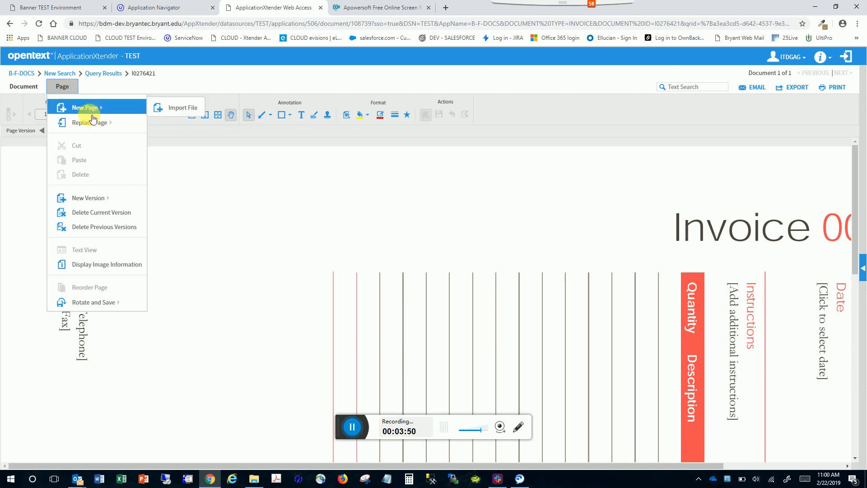
{"action": "mouse_move", "coordinate": [98, 308]}
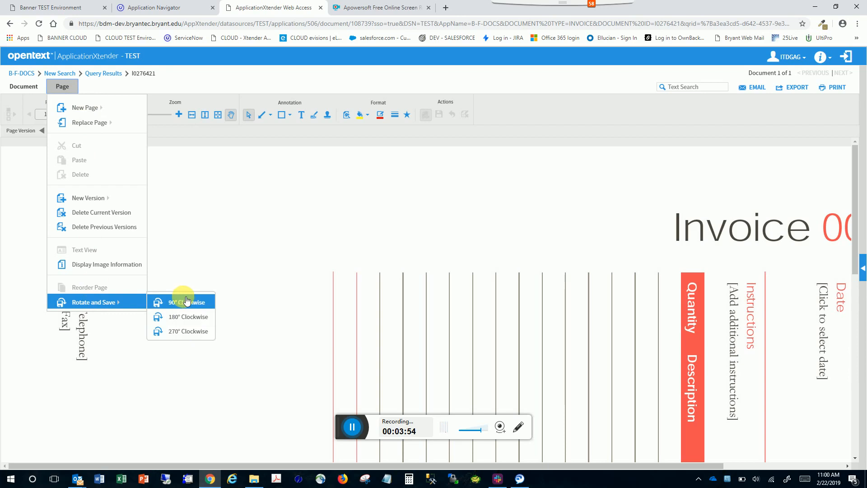
{"action": "left_click", "coordinate": [183, 333]}
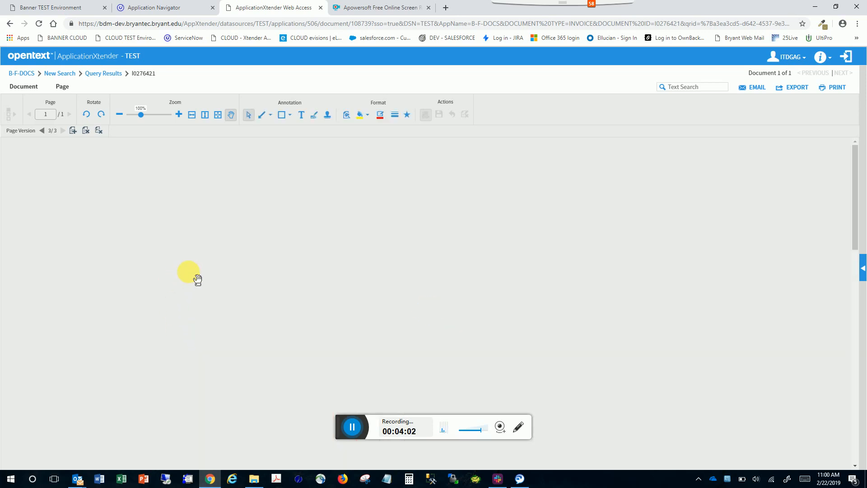
Review the rotated page and the Page menu options, then close the ApplicationXtender tab.
{"action": "scroll", "coordinate": [230, 292], "scroll_direction": "down", "scroll_amount": 10}
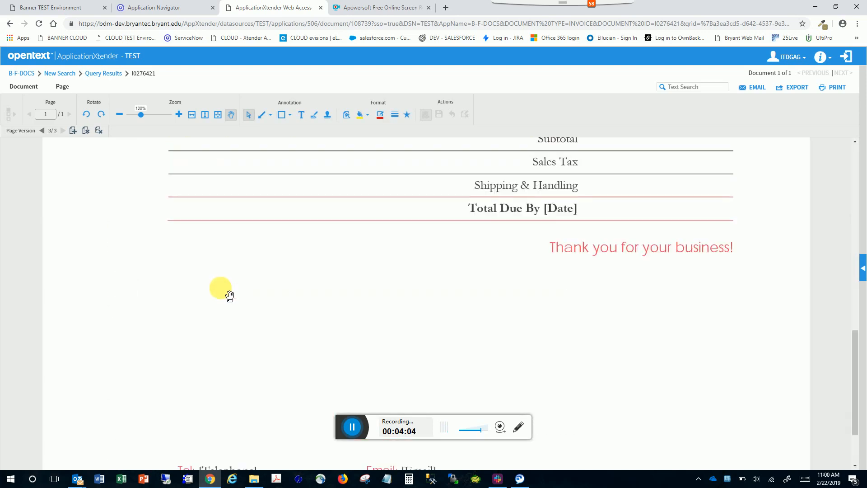
{"action": "scroll", "coordinate": [229, 295], "scroll_direction": "up", "scroll_amount": 5}
{"action": "scroll", "coordinate": [228, 294], "scroll_direction": "up", "scroll_amount": 5}
{"action": "left_click", "coordinate": [63, 88]}
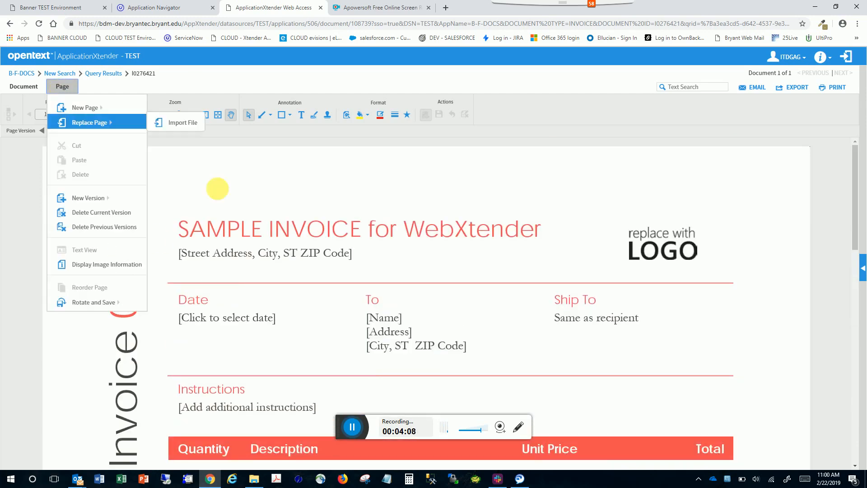
{"action": "left_click", "coordinate": [231, 214]}
{"action": "left_click", "coordinate": [319, 9]}
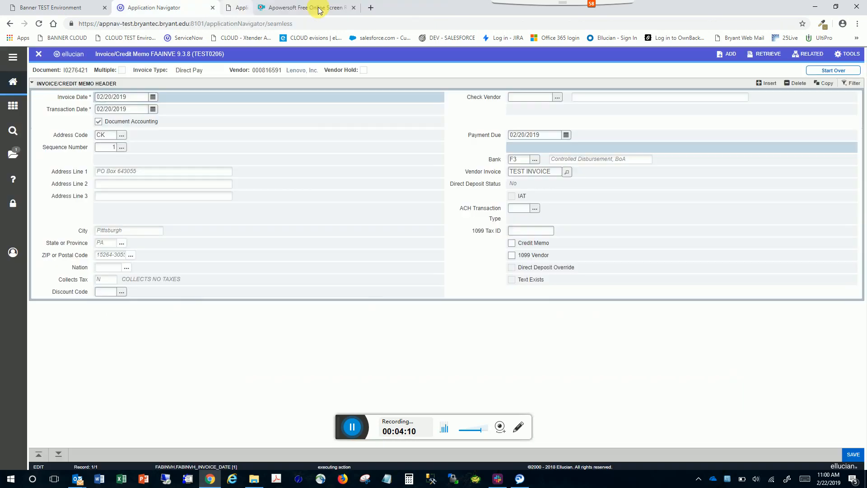
Retrieve the invoice's document from Banner again, look over the page and its Page menu, then close that tab.
{"action": "left_click", "coordinate": [764, 54]}
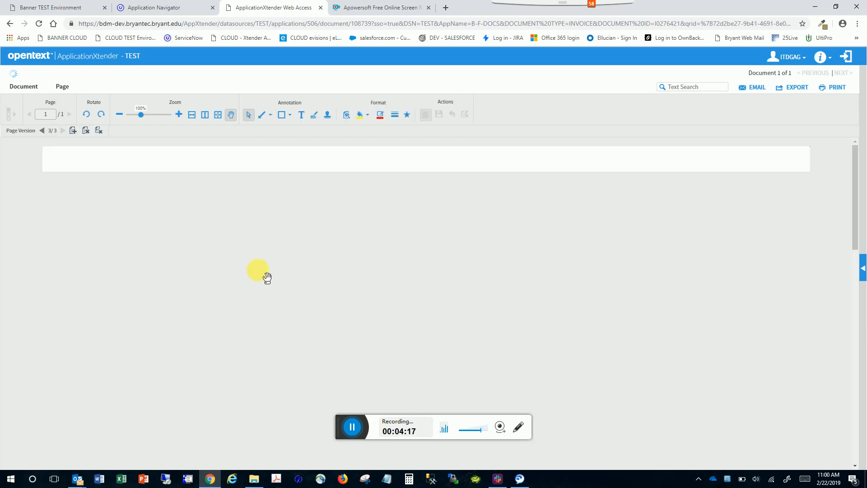
{"action": "scroll", "coordinate": [312, 280], "scroll_direction": "down", "scroll_amount": 5}
{"action": "scroll", "coordinate": [312, 283], "scroll_direction": "up", "scroll_amount": 5}
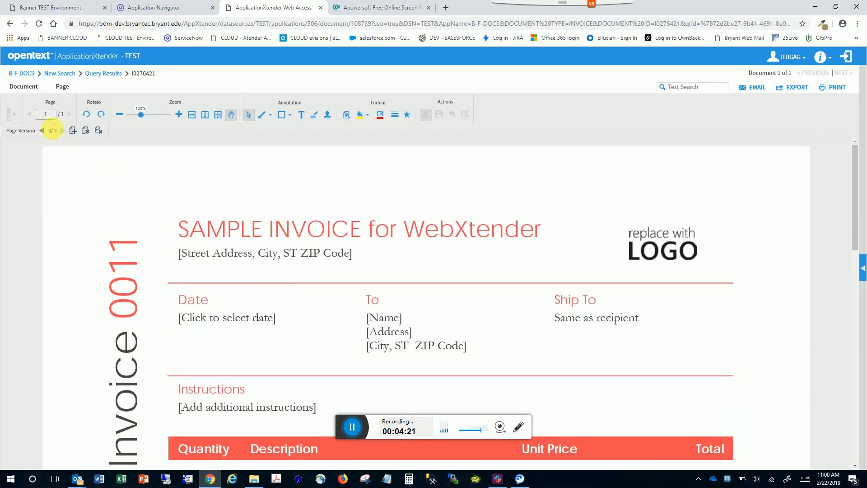
{"action": "left_click", "coordinate": [66, 88]}
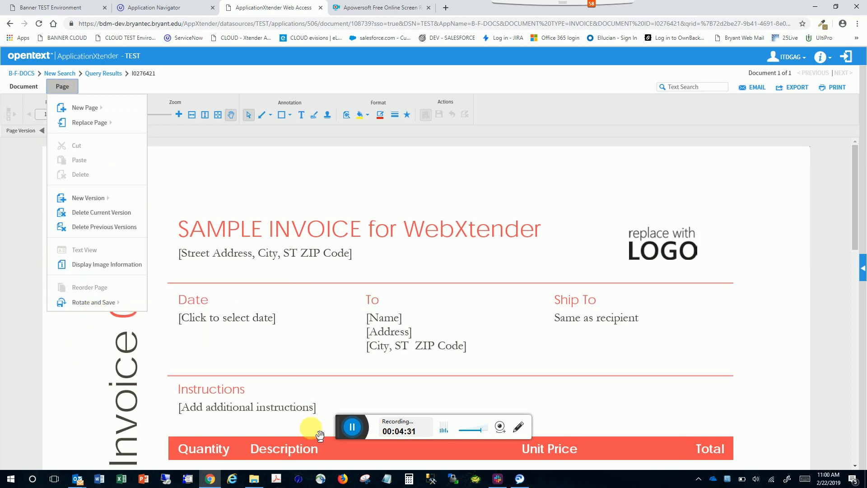
{"action": "key", "text": "ctrl+w"}
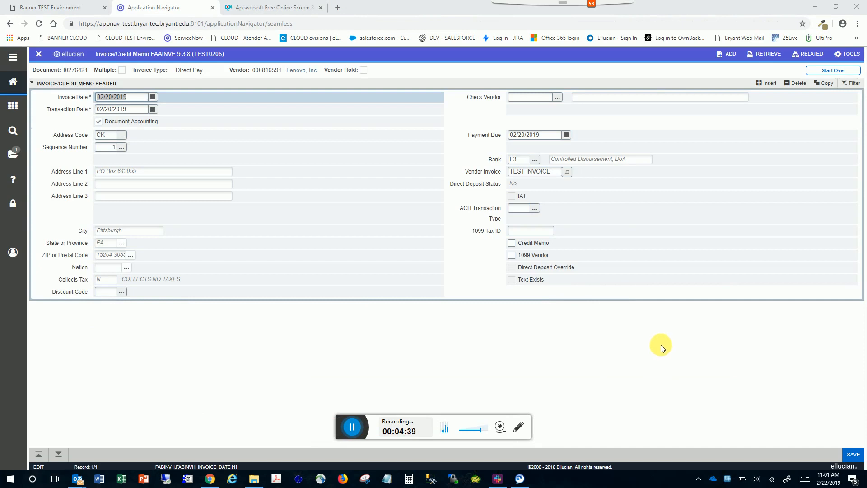
Retrieve the document once more, go to the B-F-DOCS application and view its uploaded batches.
{"action": "left_click", "coordinate": [766, 59]}
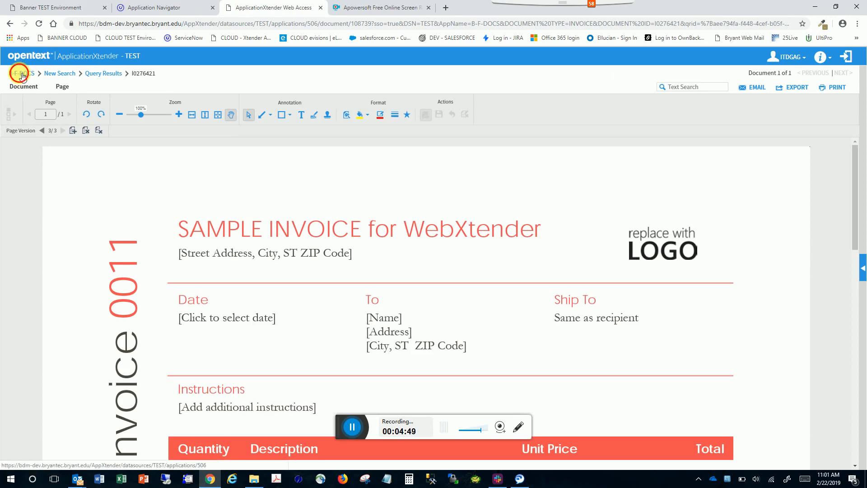
{"action": "left_click", "coordinate": [24, 77]}
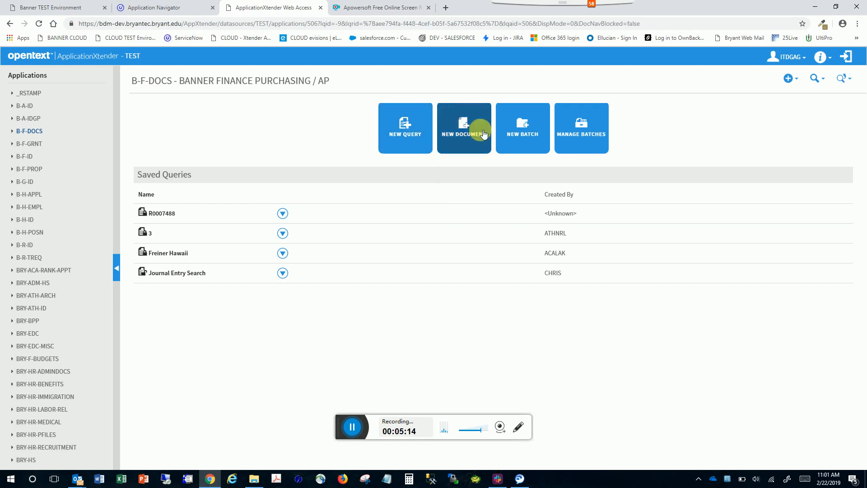
{"action": "left_click", "coordinate": [582, 132]}
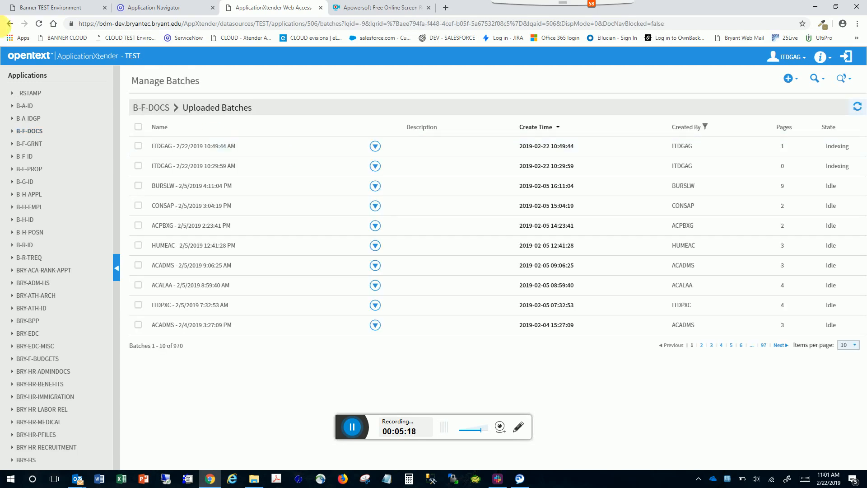
{"action": "left_click", "coordinate": [12, 24]}
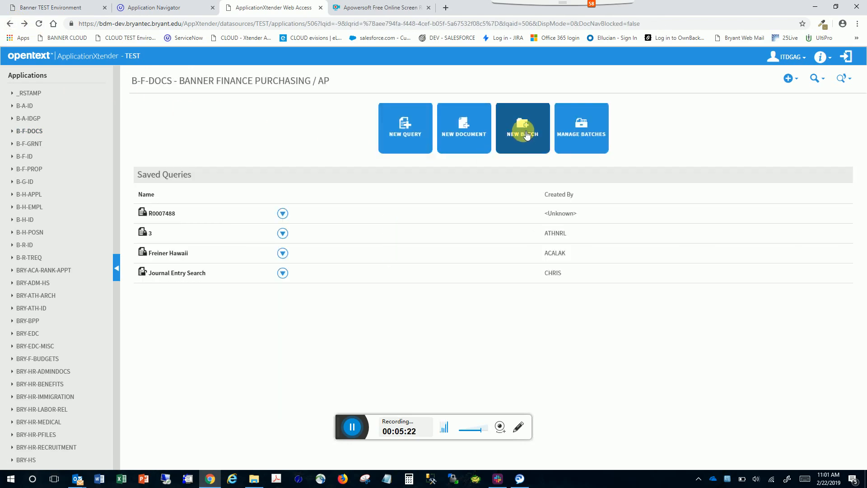
Run a new B-F-DOCS query on the invoice's Document ID to open its stored document.
{"action": "left_click", "coordinate": [525, 134]}
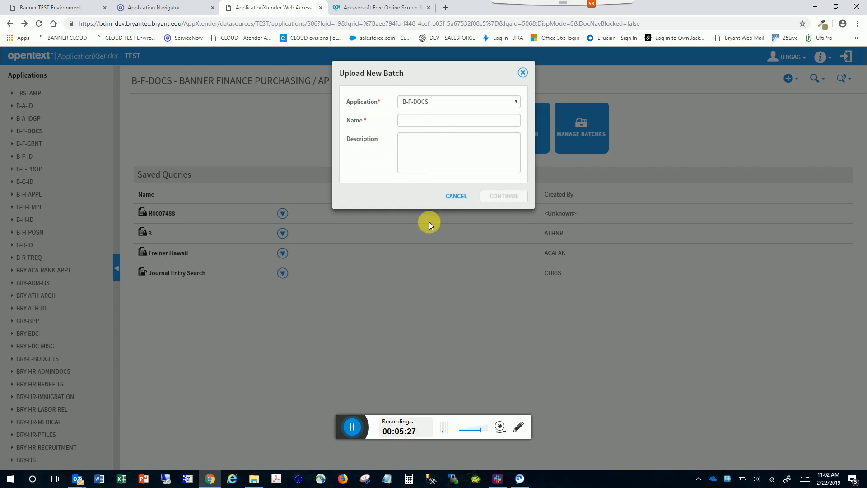
{"action": "left_click", "coordinate": [458, 197]}
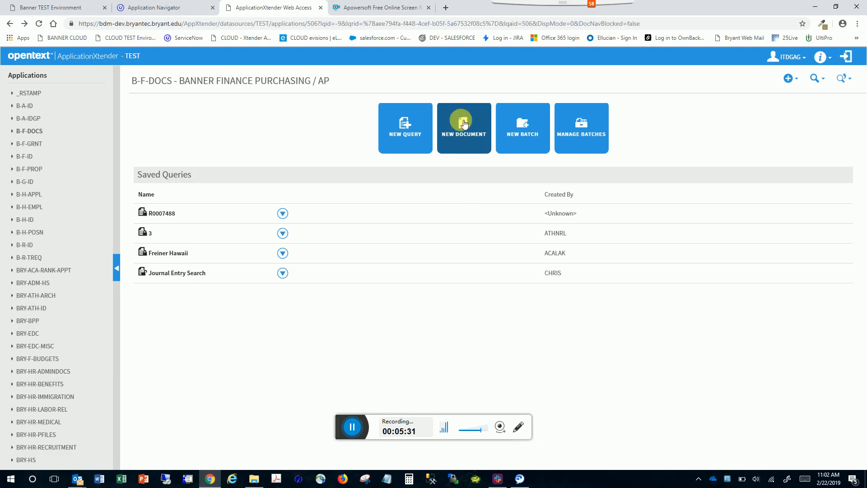
{"action": "left_click", "coordinate": [407, 131]}
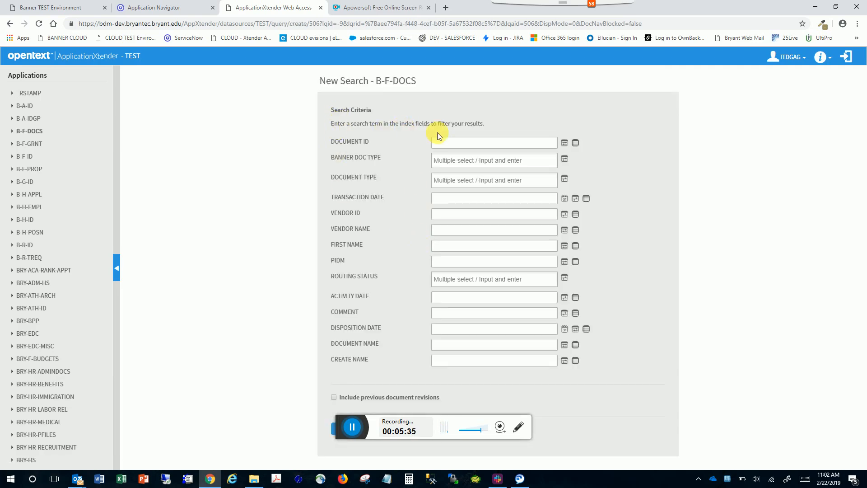
{"action": "left_click", "coordinate": [447, 145]}
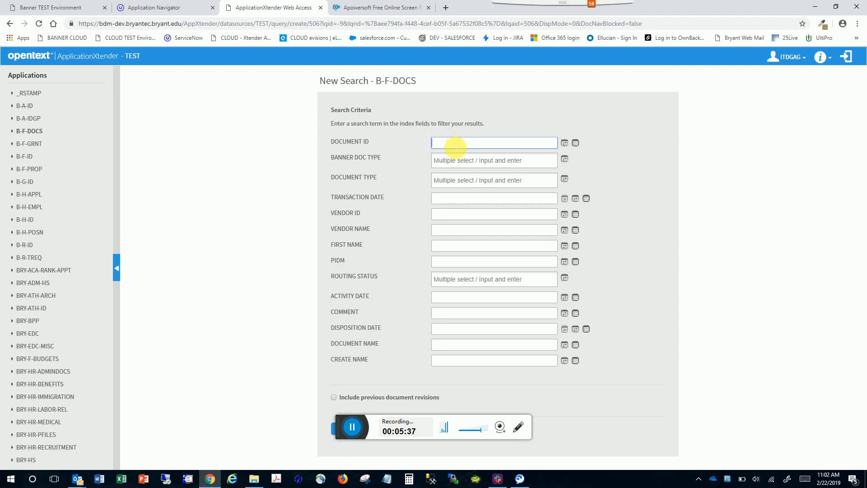
{"action": "left_click", "coordinate": [447, 215]}
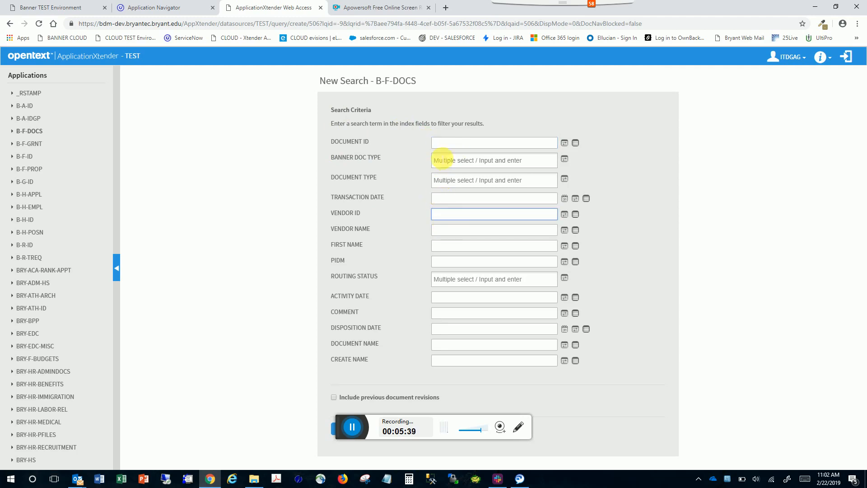
{"action": "left_click", "coordinate": [444, 143]}
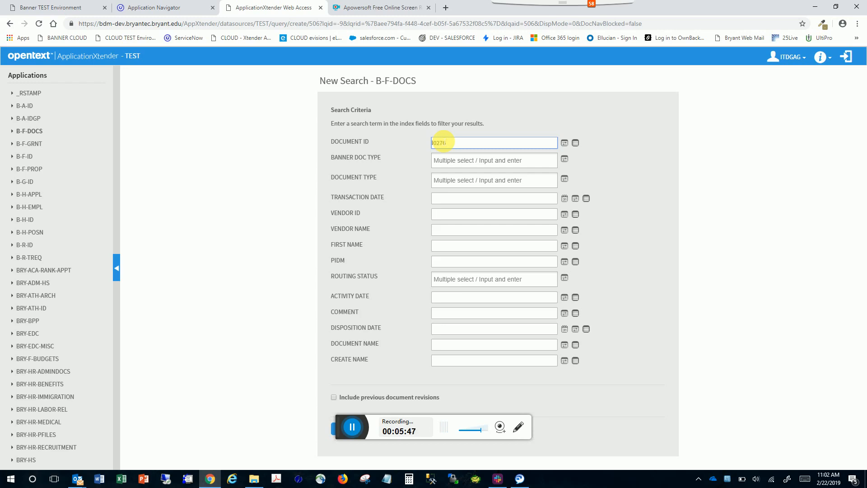
{"action": "type", "text": "I0276421"}
{"action": "left_click", "coordinate": [595, 423]}
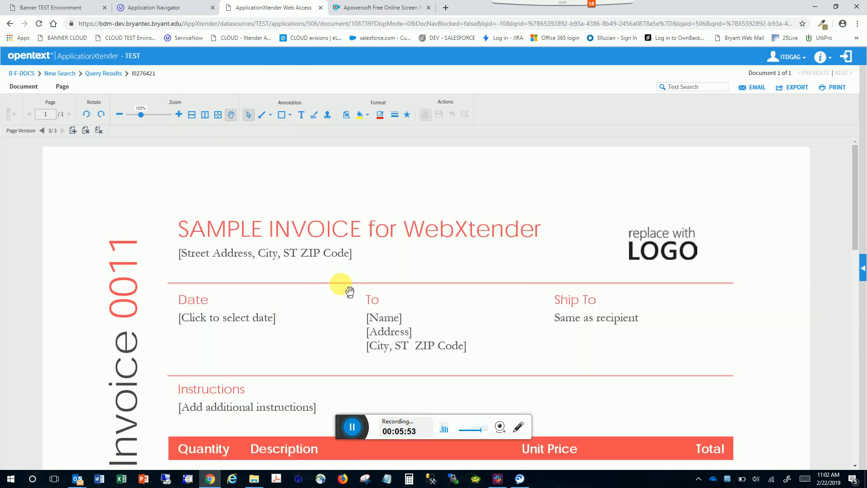
{"action": "scroll", "coordinate": [344, 291], "scroll_direction": "down", "scroll_amount": 10}
{"action": "scroll", "coordinate": [346, 294], "scroll_direction": "up", "scroll_amount": 10}
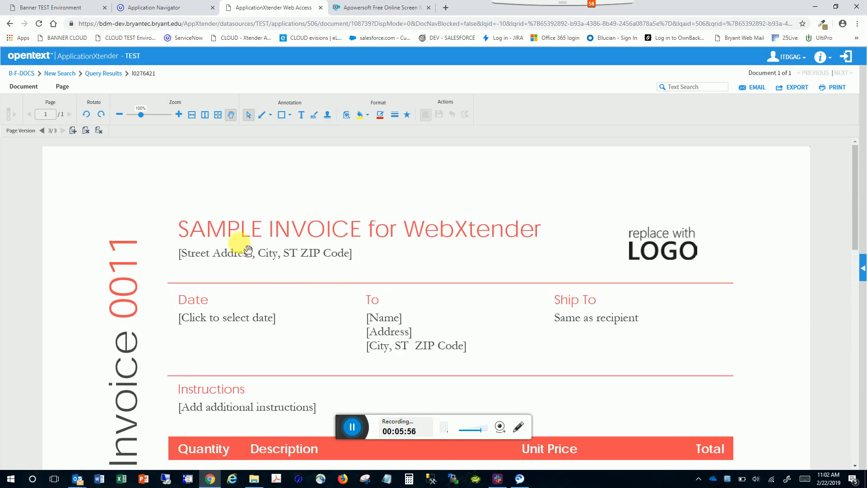
Return to the ApplicationXtender home, open B-F-DOCS and reopen the last viewed document.
{"action": "left_click", "coordinate": [37, 60]}
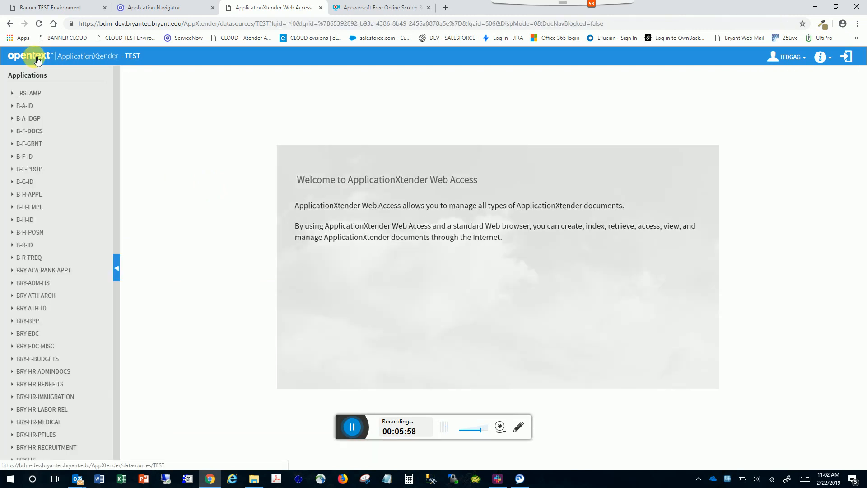
{"action": "left_click", "coordinate": [31, 134]}
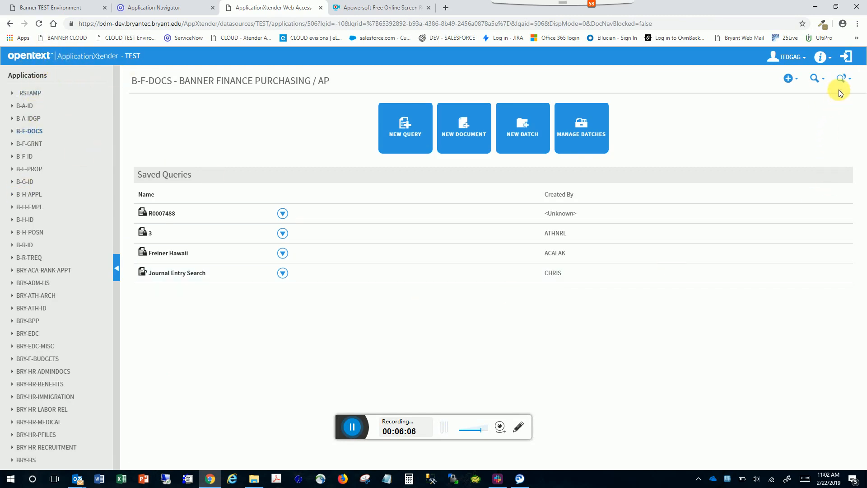
{"action": "left_click", "coordinate": [853, 79]}
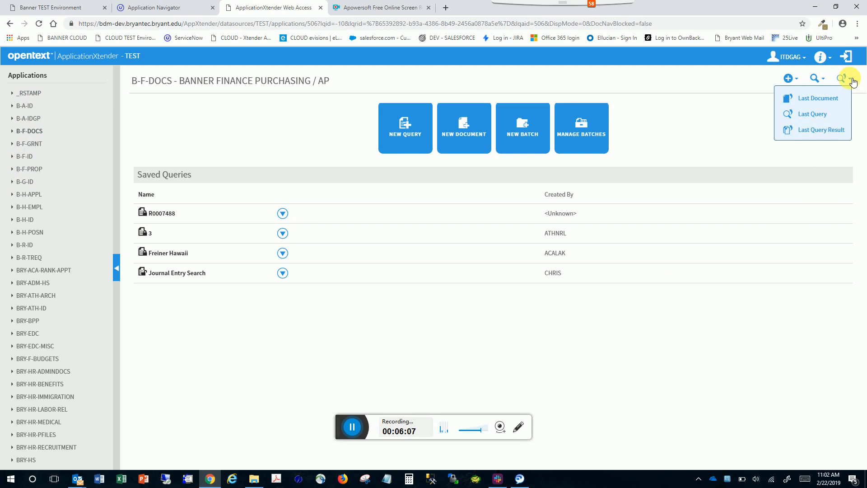
{"action": "left_click", "coordinate": [836, 99]}
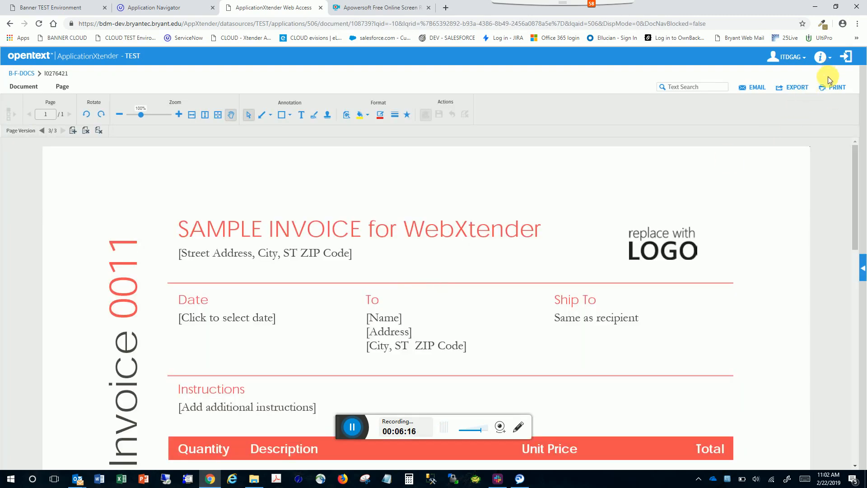
Go back to the B-F-DOCS page and browse its search and add options.
{"action": "left_click", "coordinate": [23, 73]}
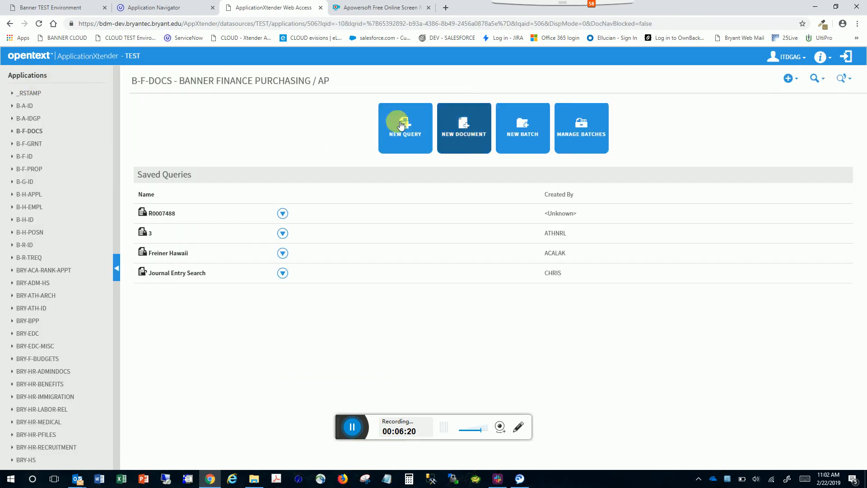
{"action": "left_click", "coordinate": [822, 80]}
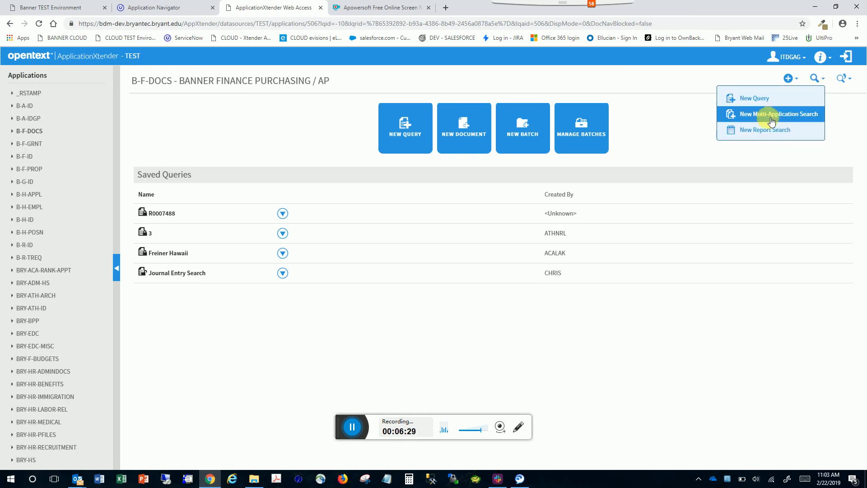
{"action": "left_click", "coordinate": [796, 82]}
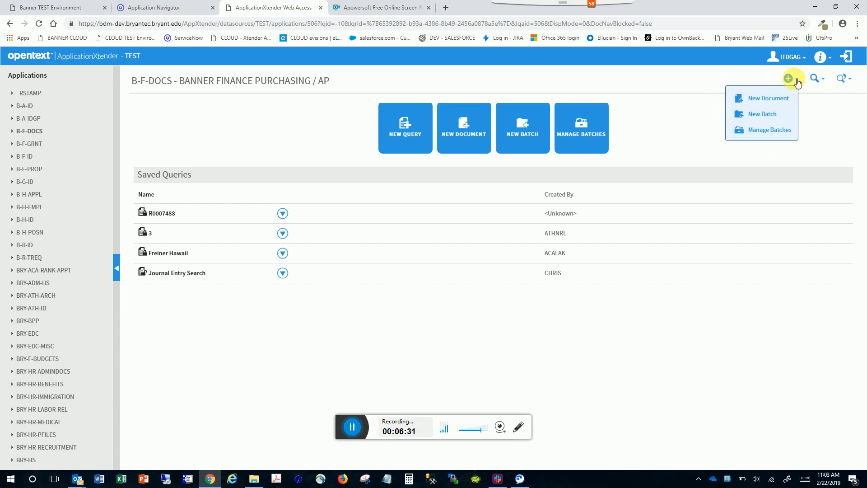